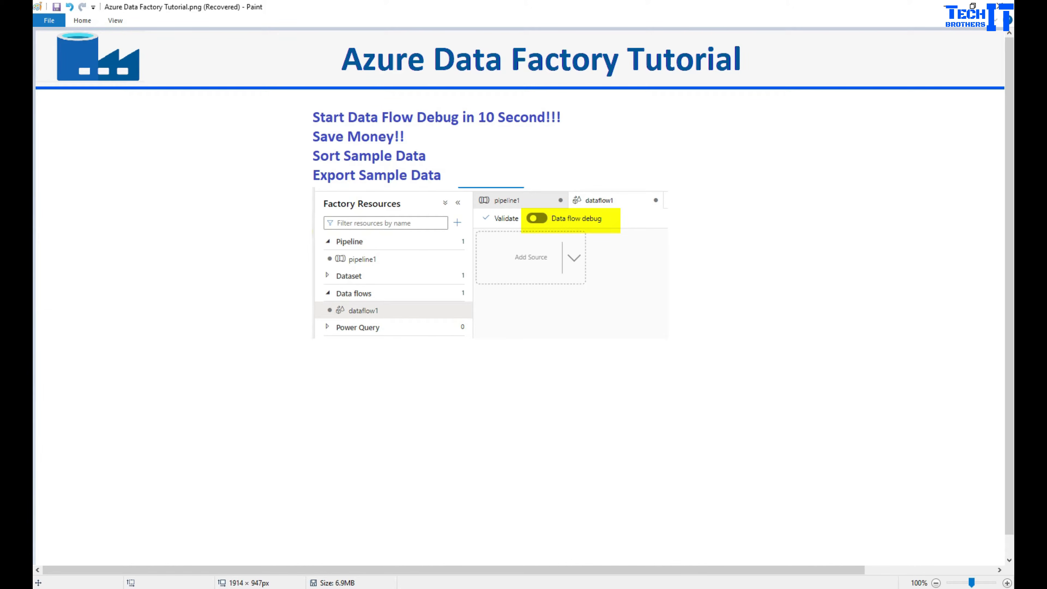
- Switch to Azure Data Factory and read the release note on Data Preview and Debug Improvements in Mapping Data Flows
key(alt+Tab)
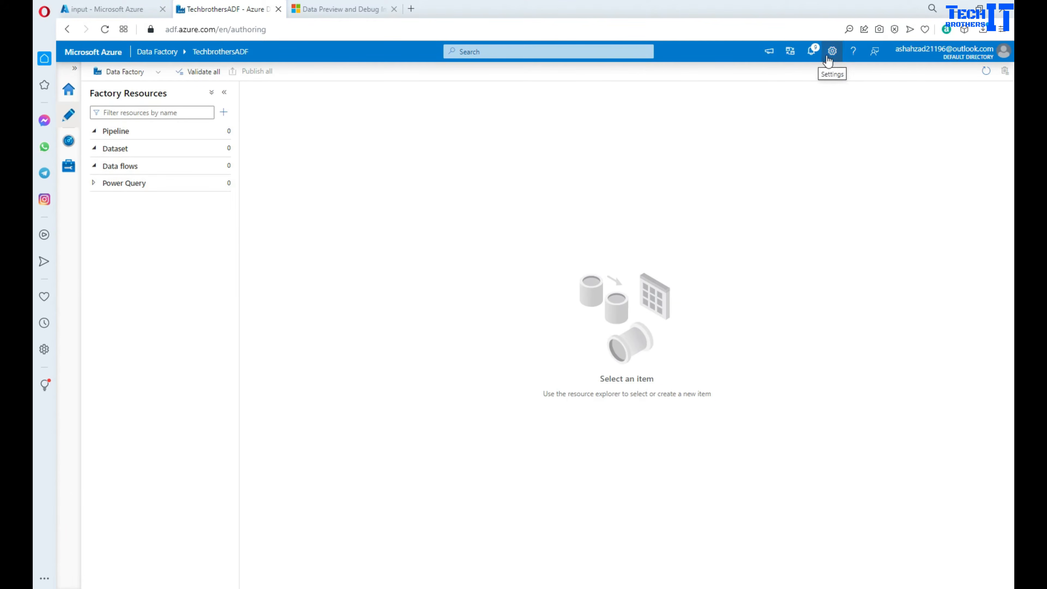
click(773, 52)
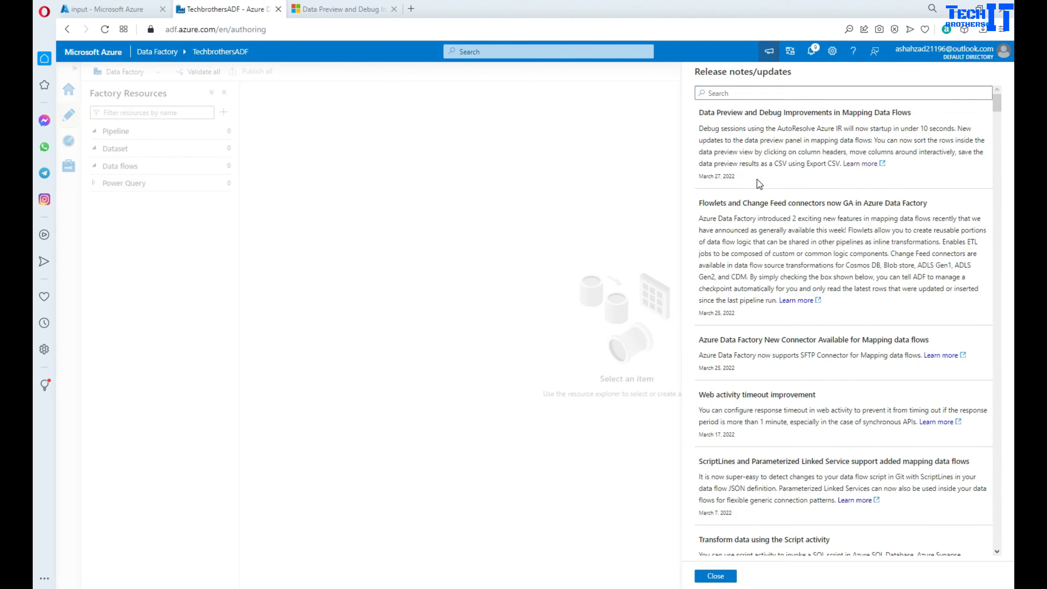
drag(757, 179, 701, 110)
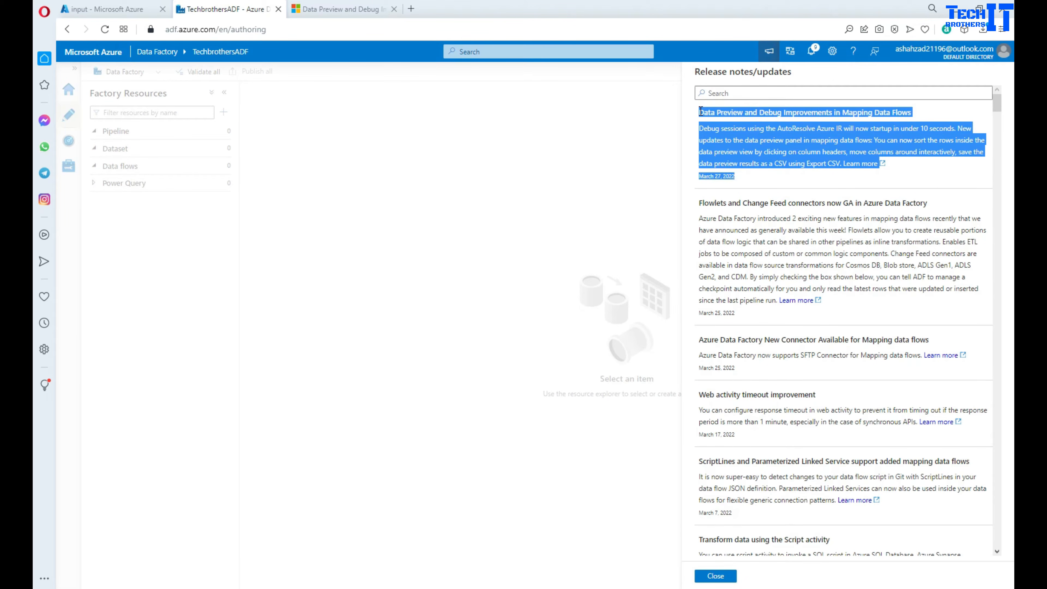
click(604, 164)
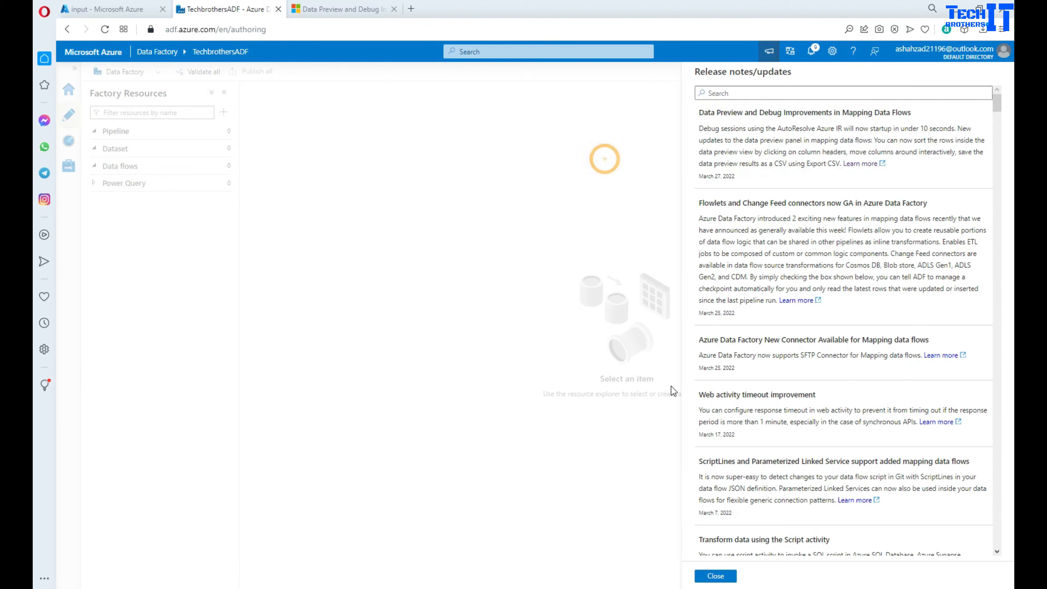
click(715, 575)
click(328, 203)
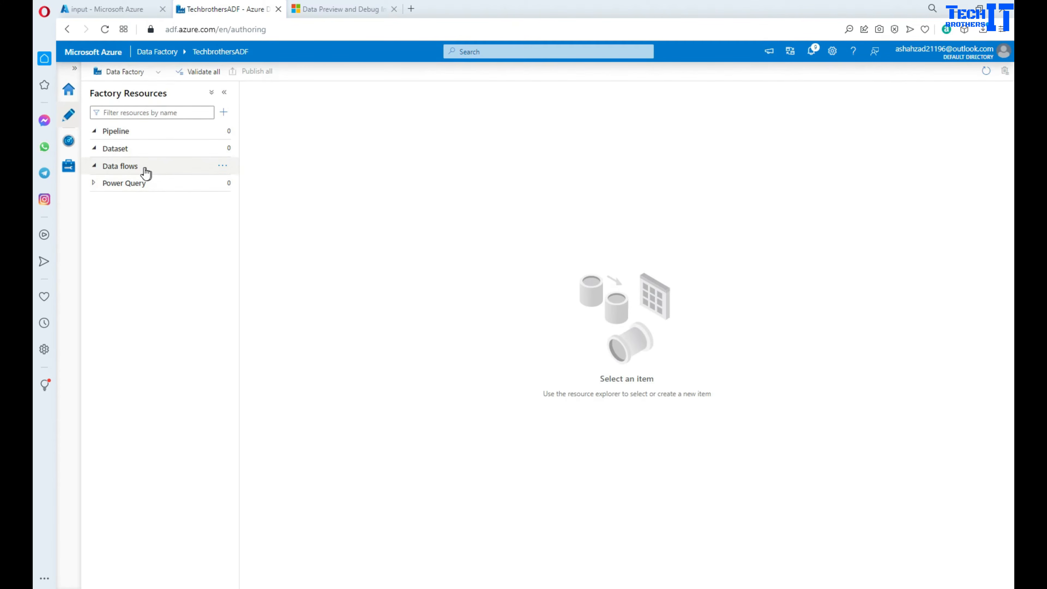
- Create a new data flow and add a source to its canvas
click(95, 167)
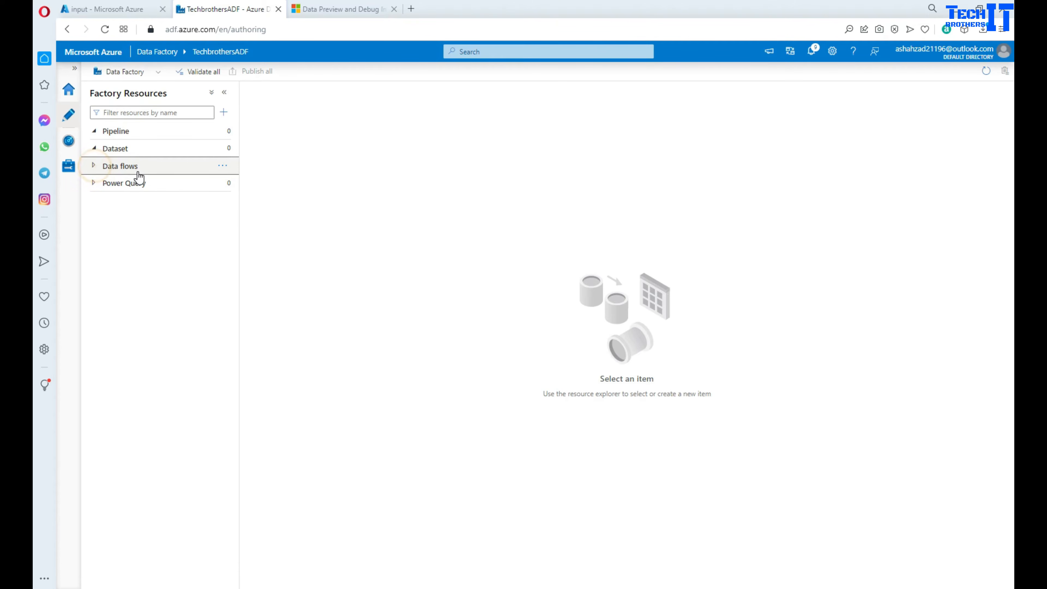
click(223, 167)
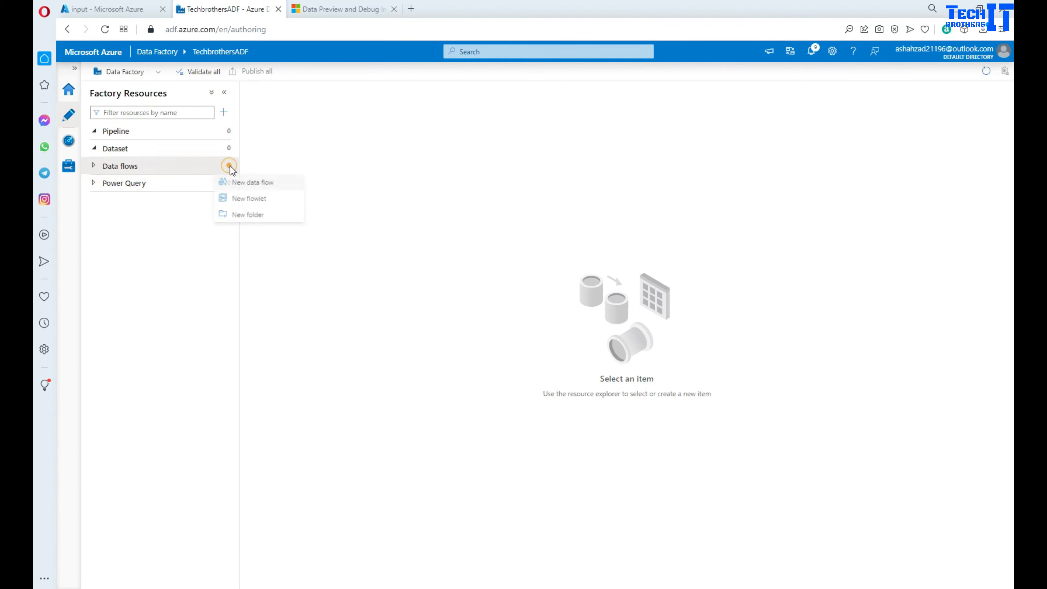
click(270, 183)
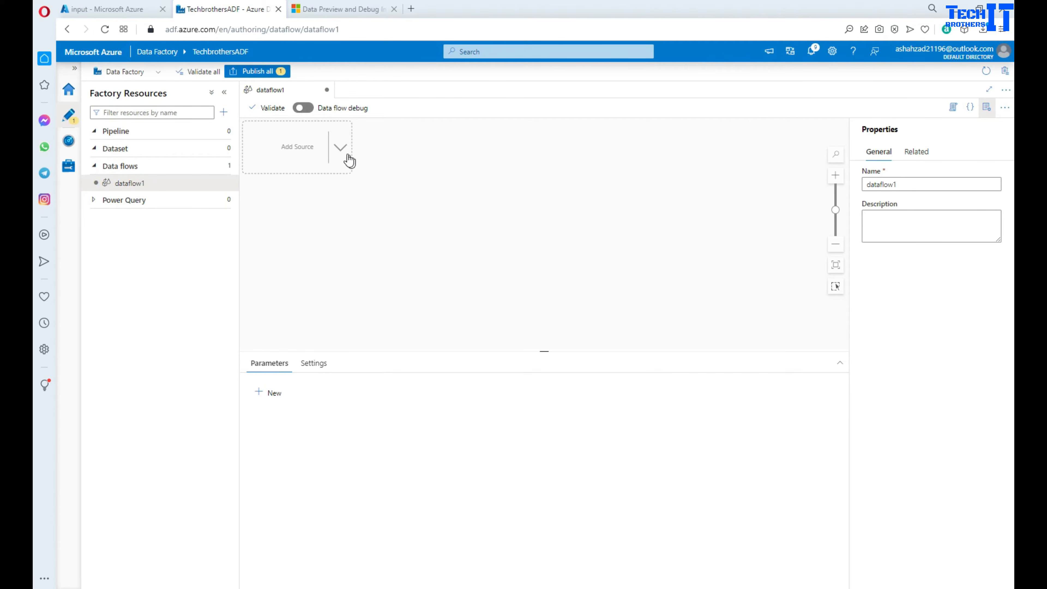
click(342, 148)
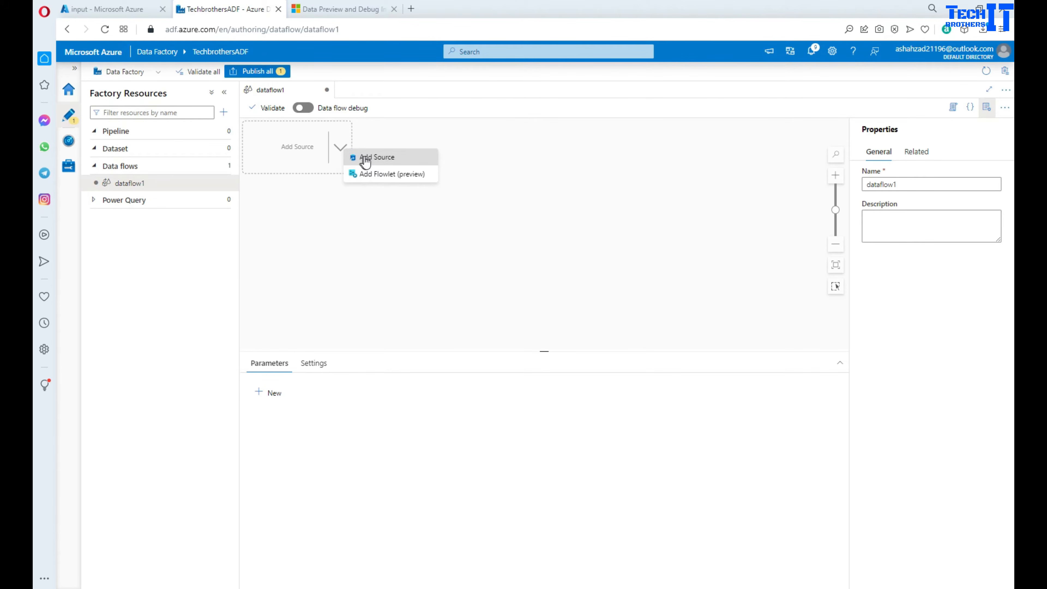
click(380, 158)
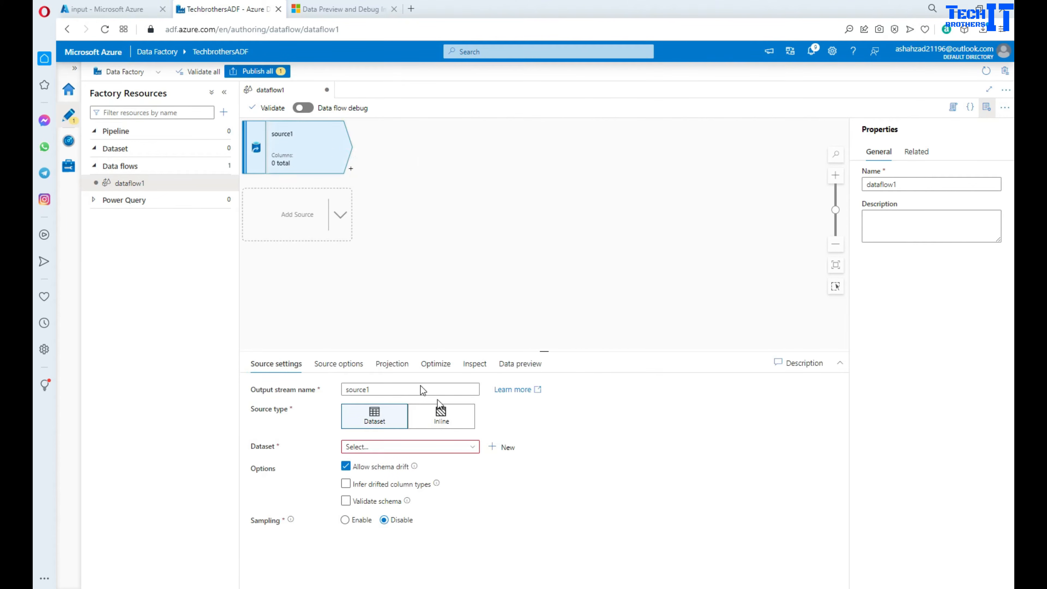
- Start a new dataset for the source, using Azure Blob Storage as the data store and DelimitedText as the format
click(501, 446)
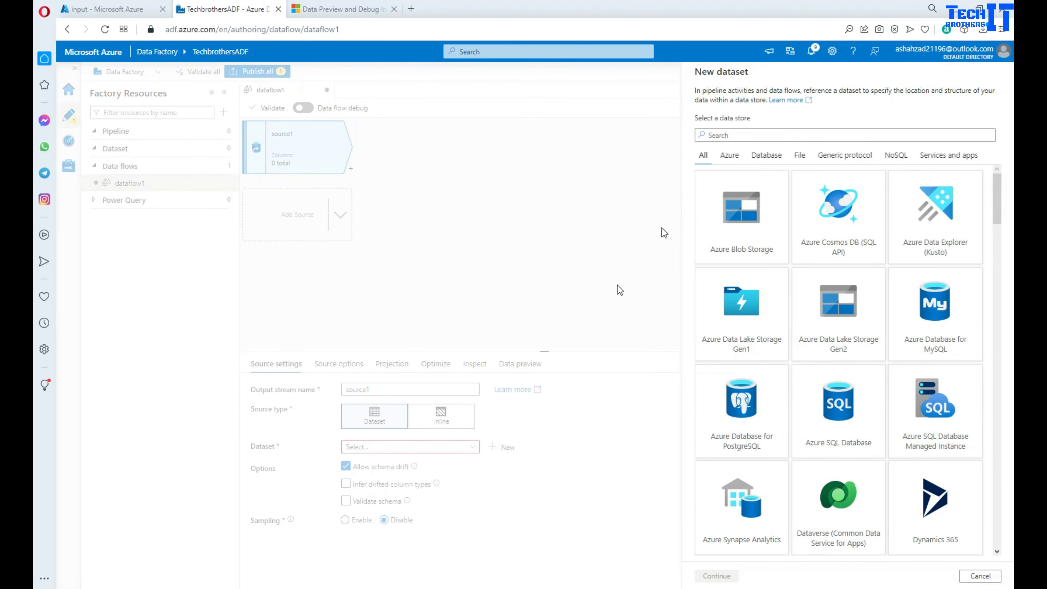
click(736, 252)
click(716, 576)
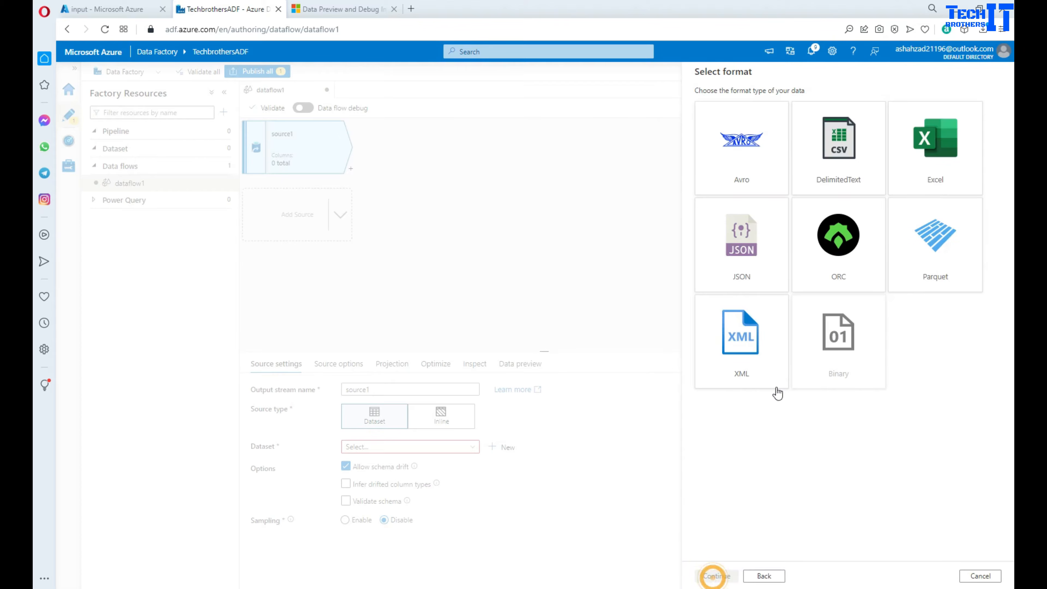
click(832, 159)
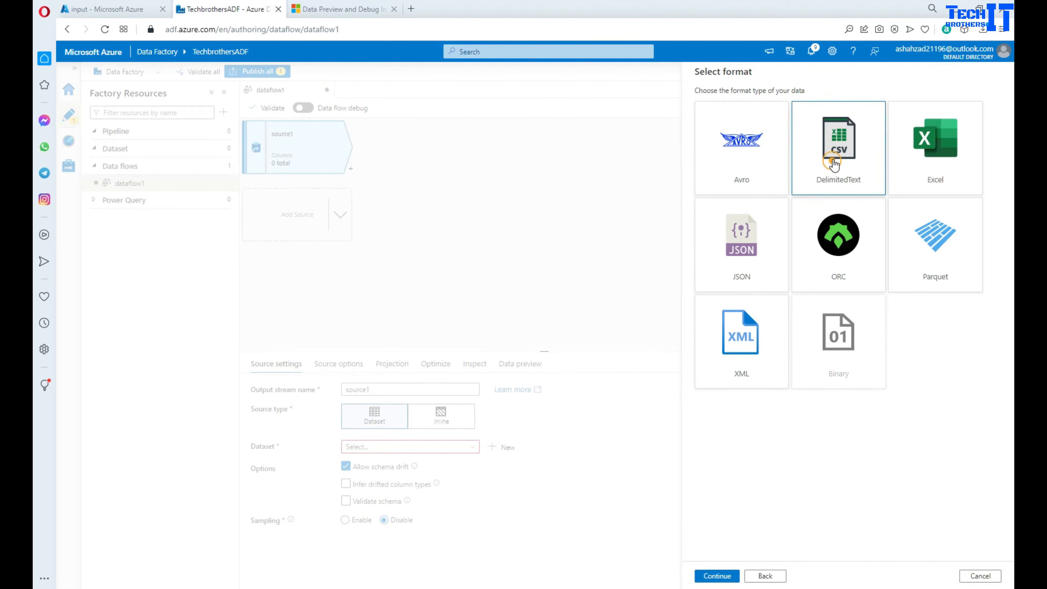
click(720, 573)
- Create a new Azure Blob Storage linked service for the techbrothersstorage account in the TechbrothersIT subscription, testing its connection first
click(780, 138)
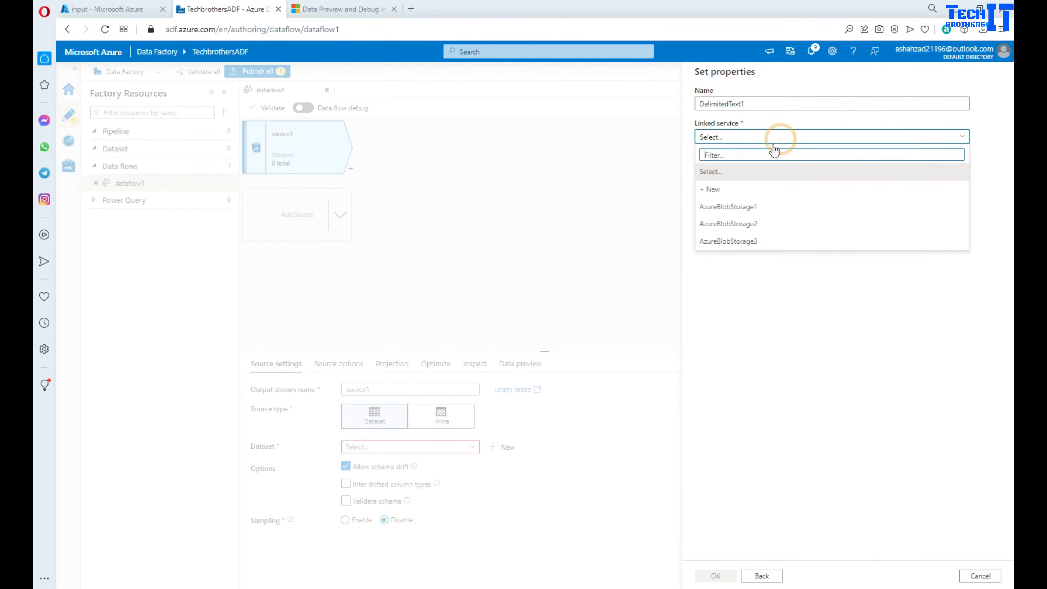
click(726, 190)
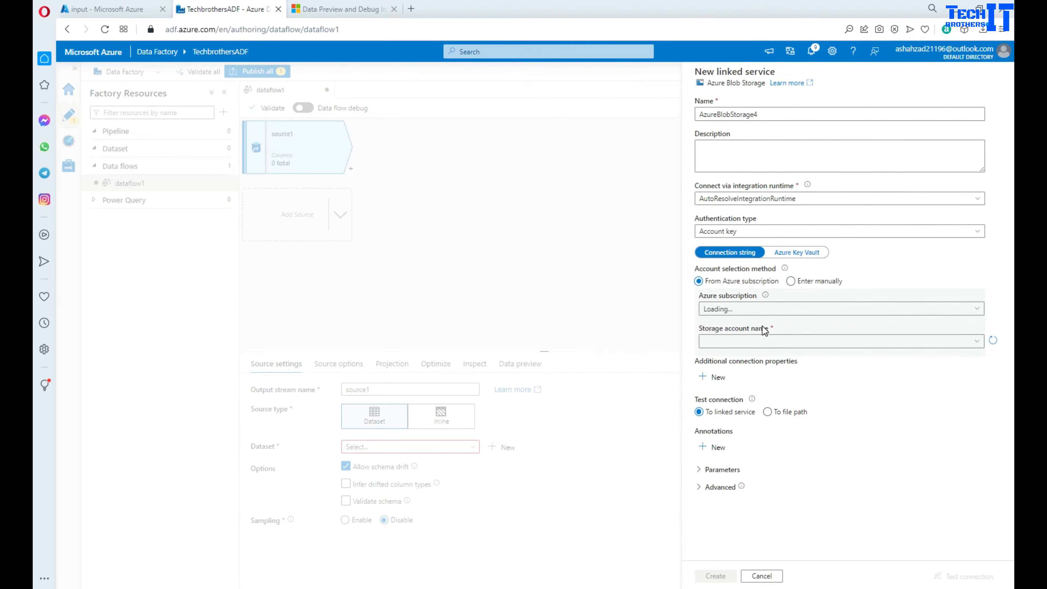
click(755, 310)
click(759, 343)
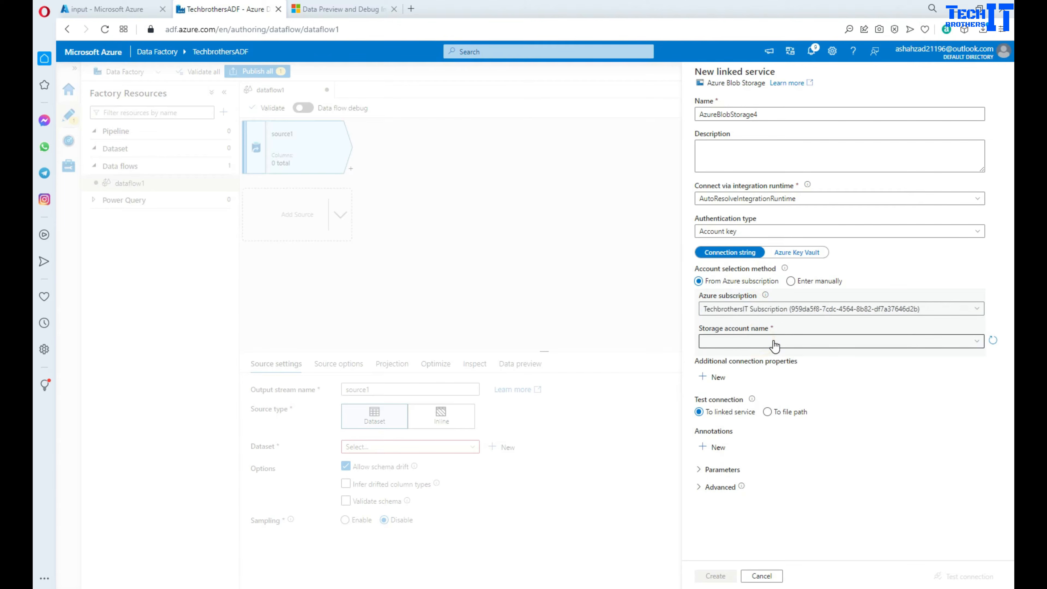
click(774, 342)
click(764, 371)
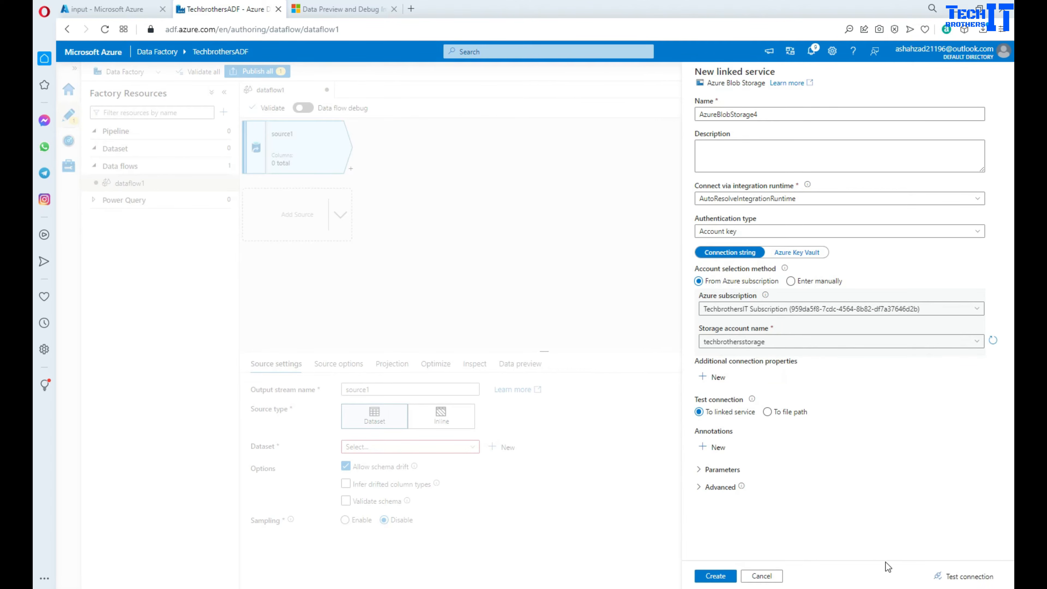
click(948, 575)
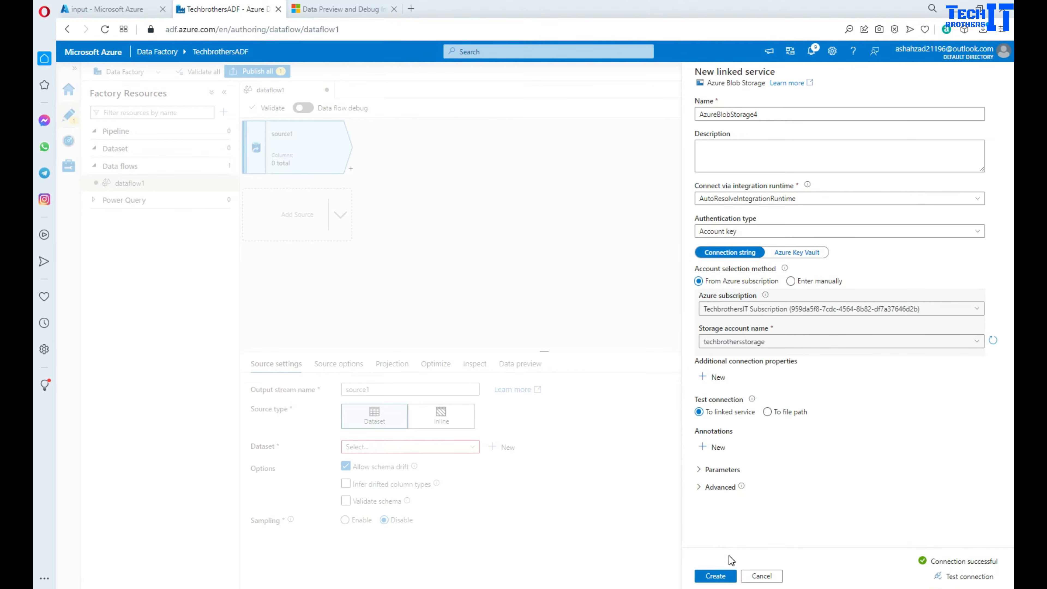
click(714, 575)
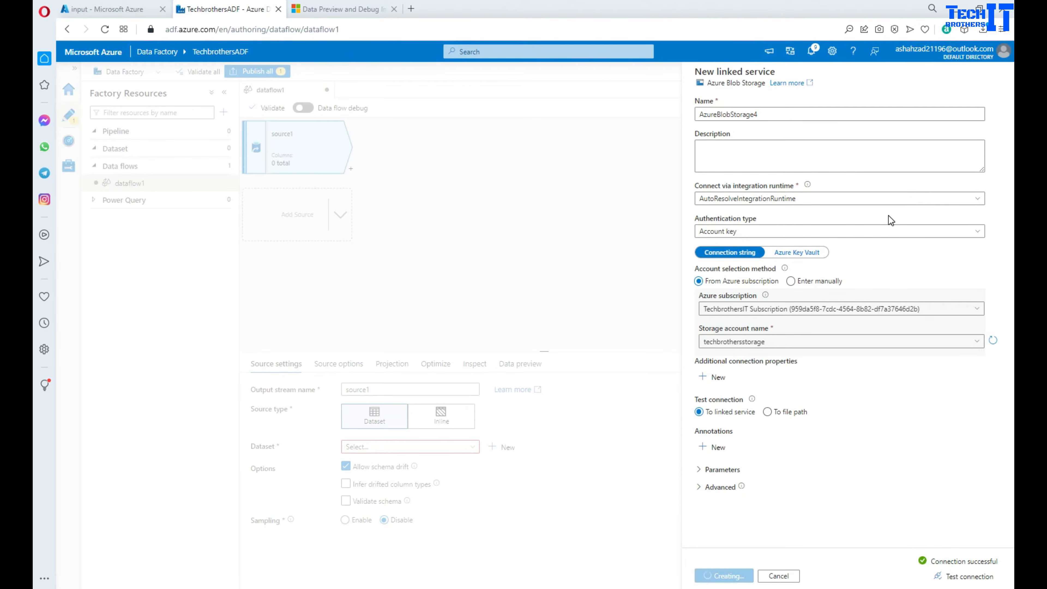
- Point the dataset to TotalSale.csv in the input container, treat the first row as header, and create the dataset
click(979, 170)
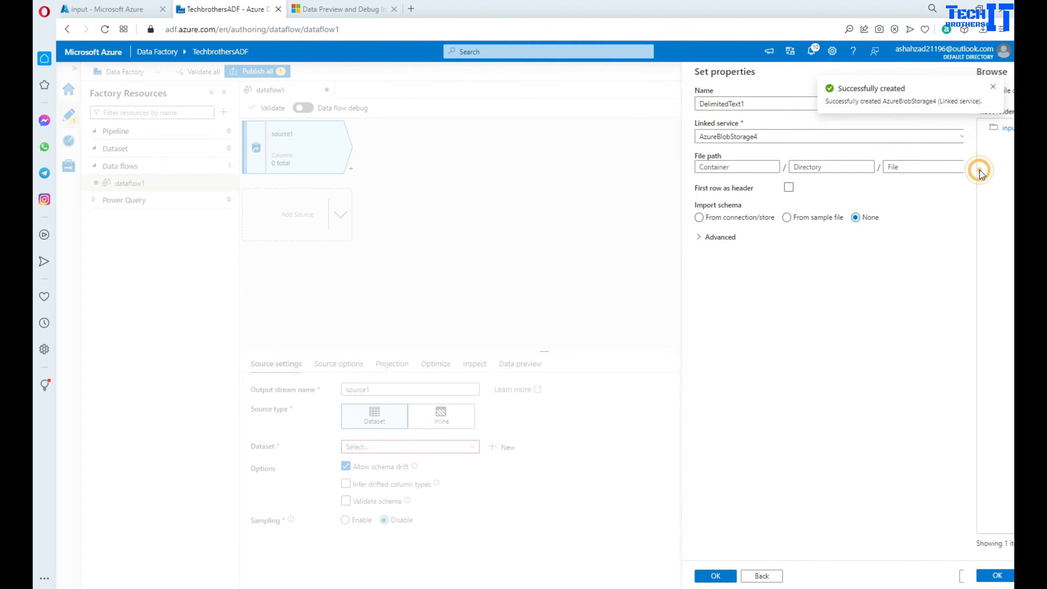
click(729, 130)
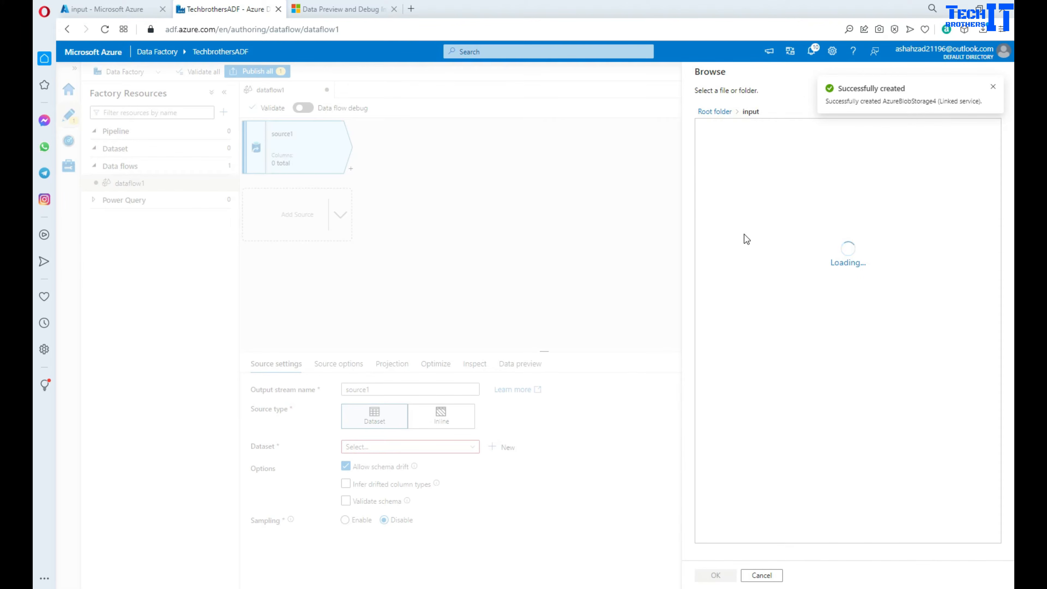
click(737, 131)
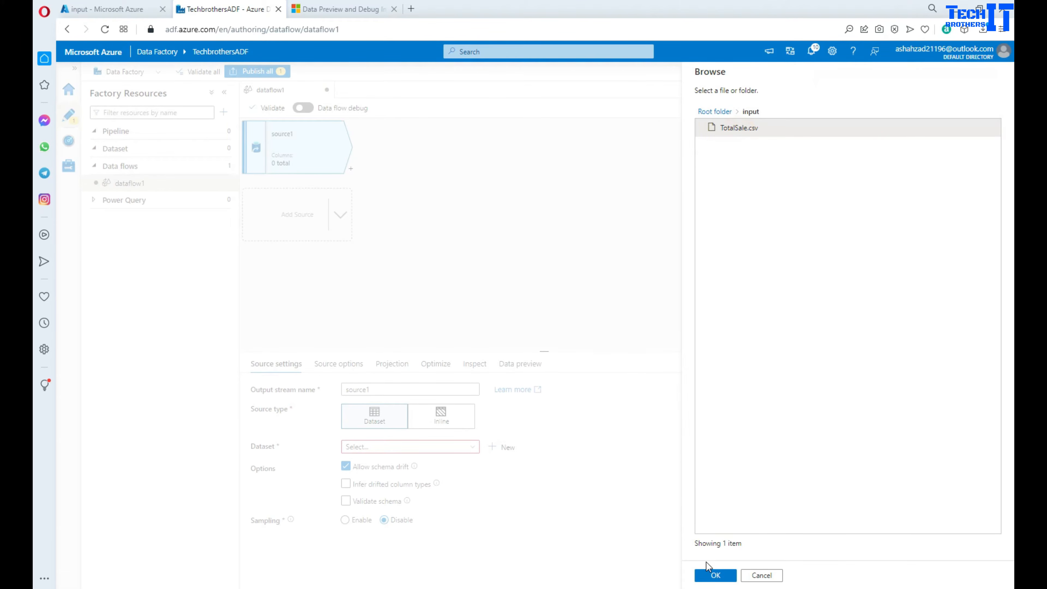
click(713, 576)
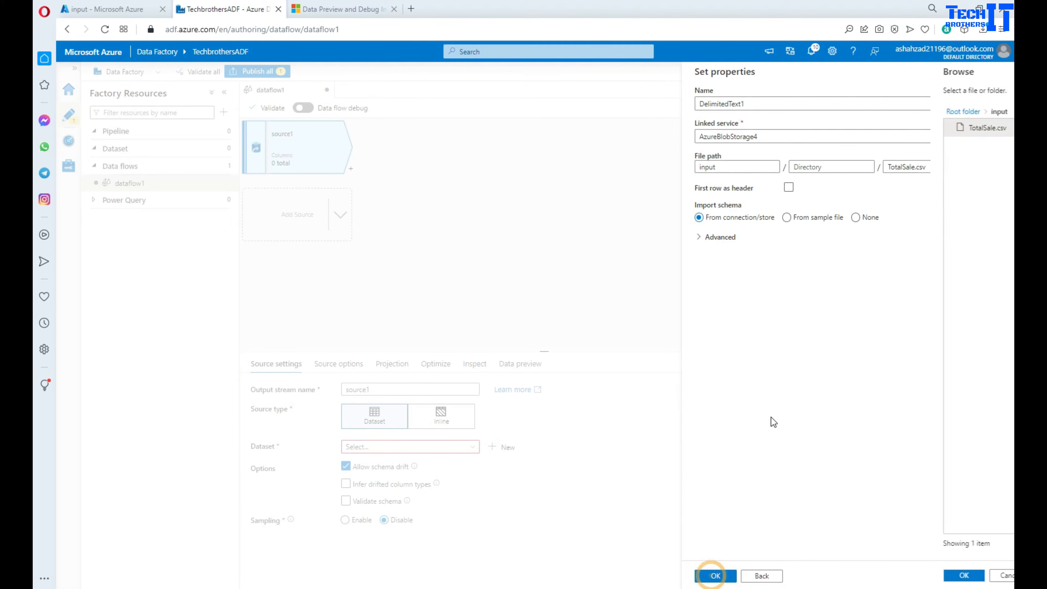
click(788, 188)
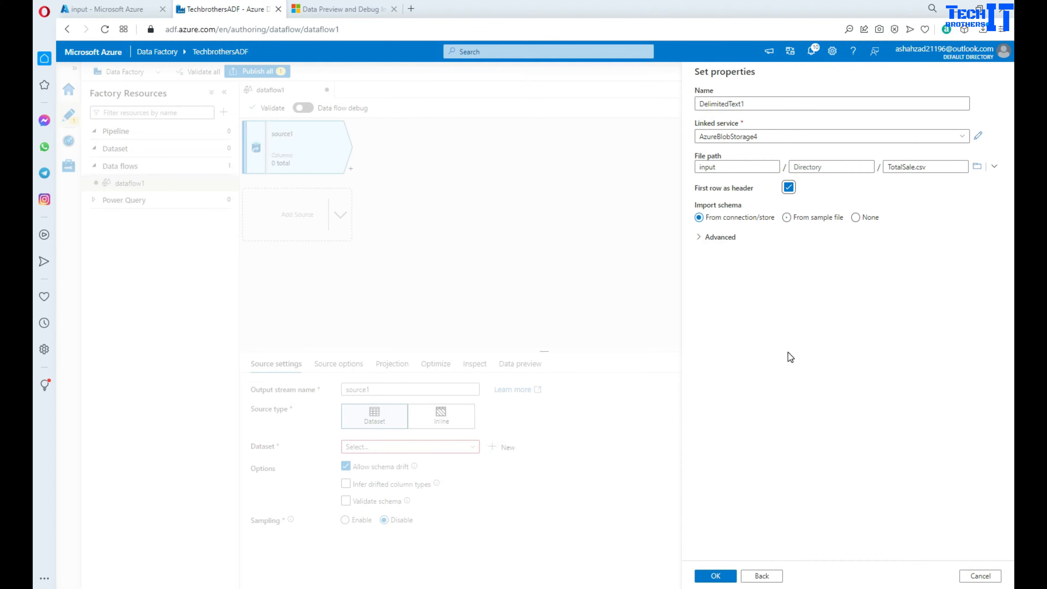
click(719, 576)
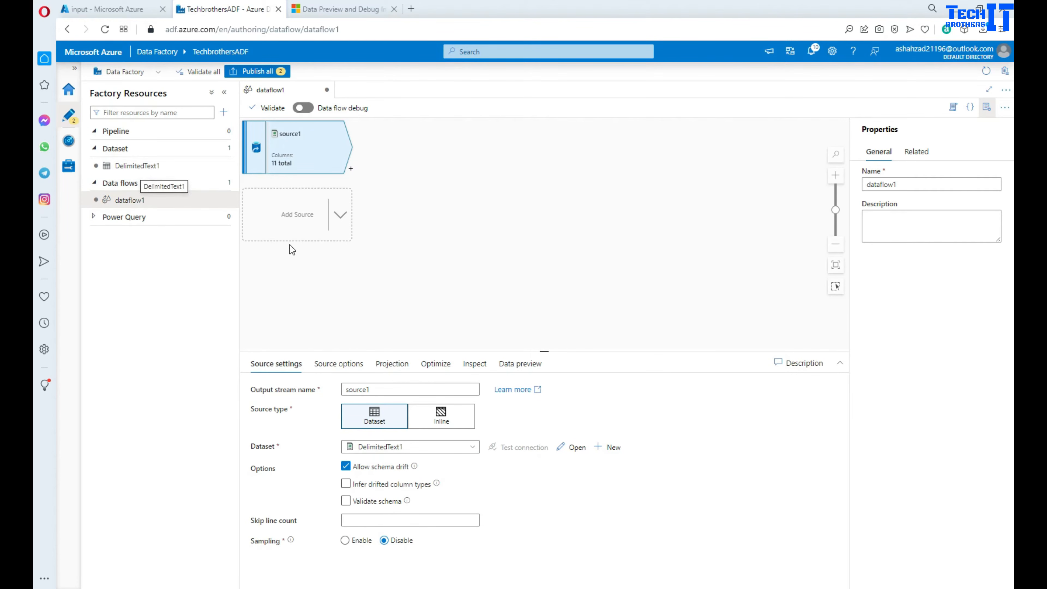
- Turn on data flow debug with AutoResolveIntegrationRuntime and a debug time to live of 1 hour
click(520, 364)
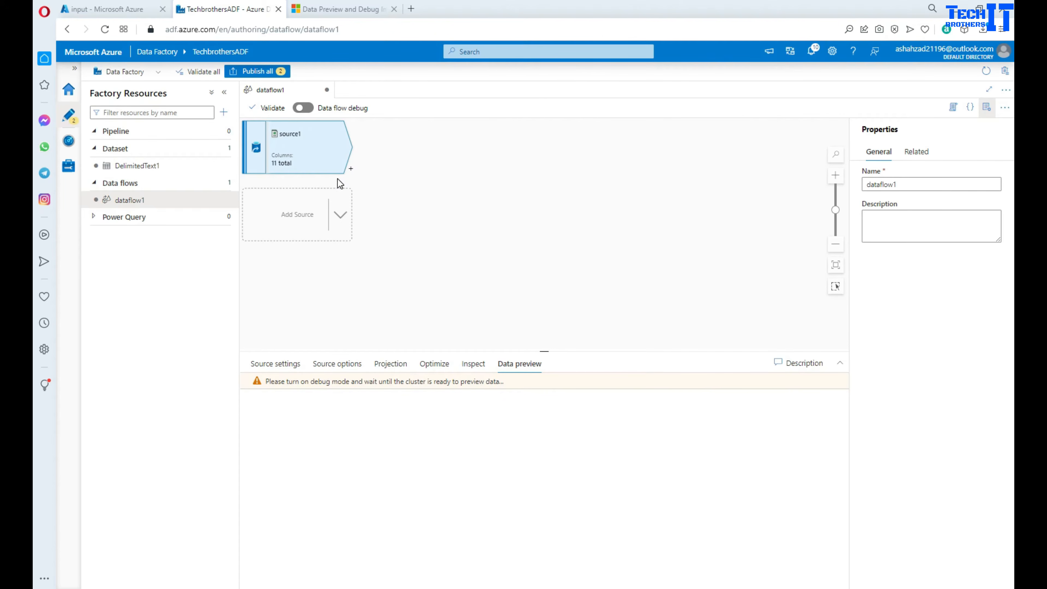
click(309, 108)
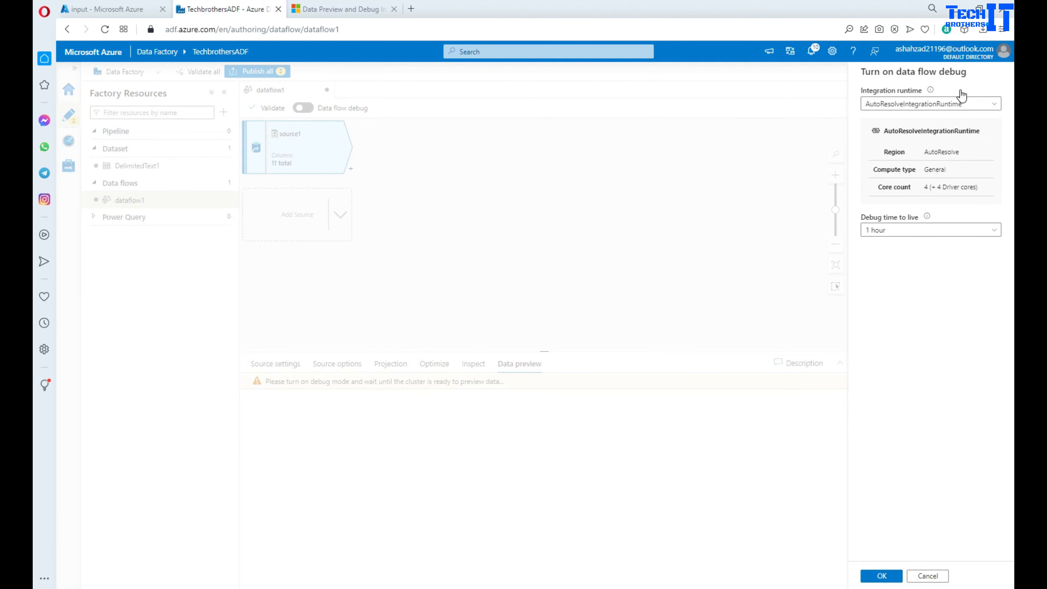
click(956, 103)
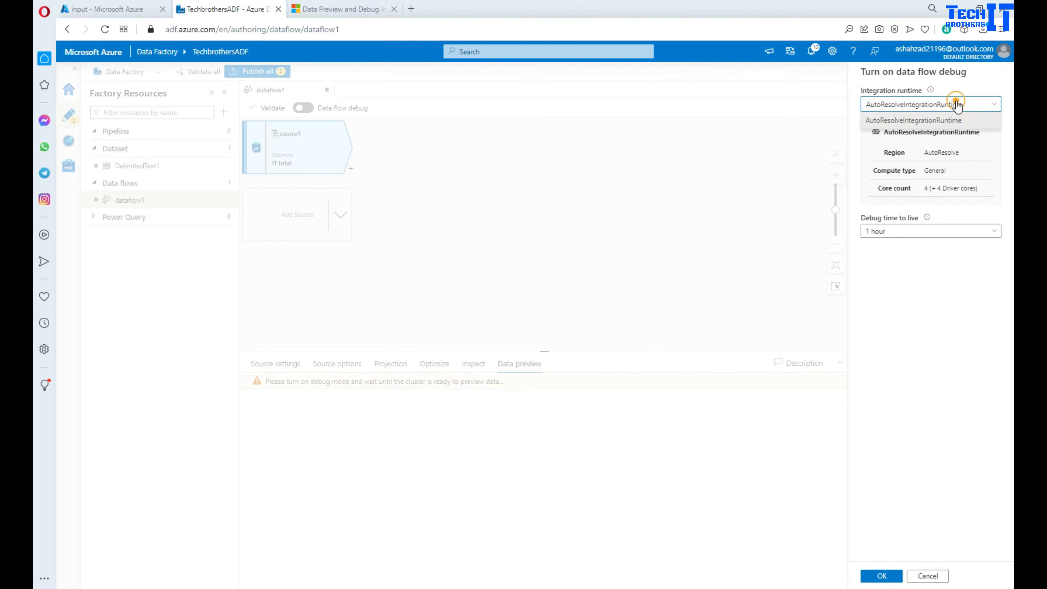
click(969, 88)
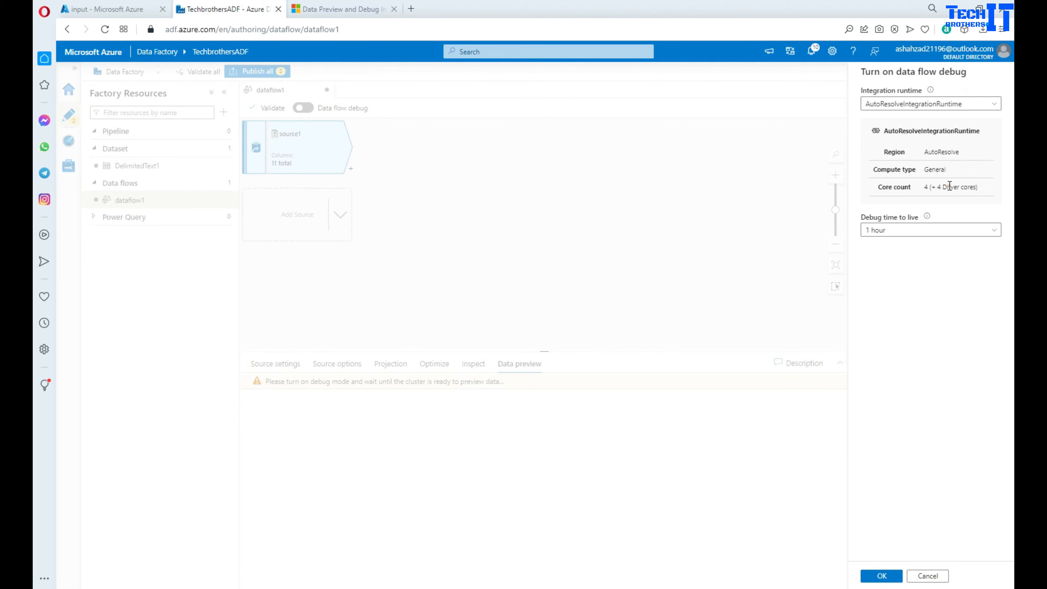
drag(924, 187, 980, 187)
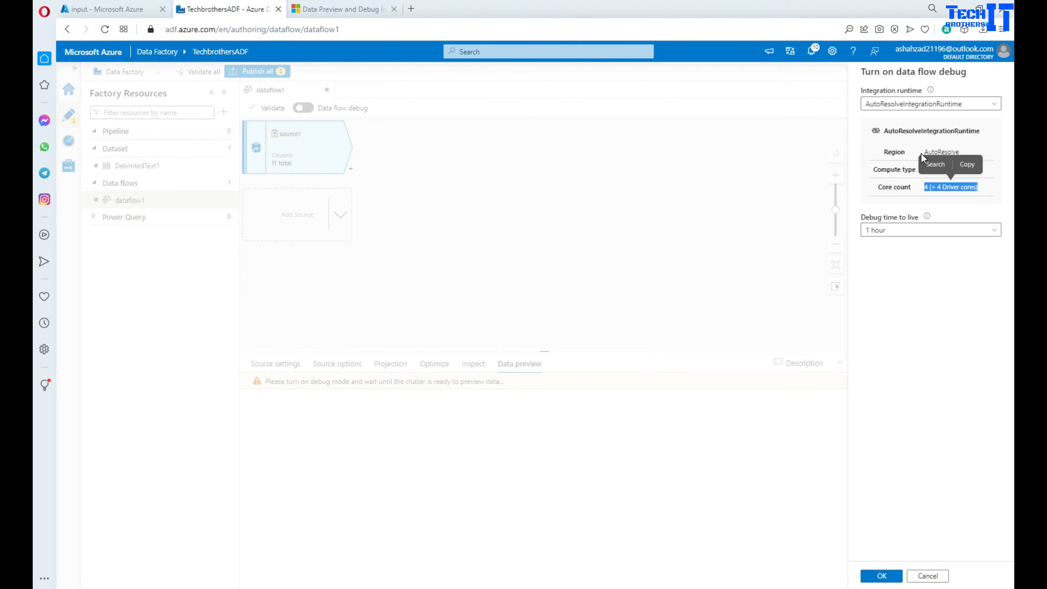
click(895, 230)
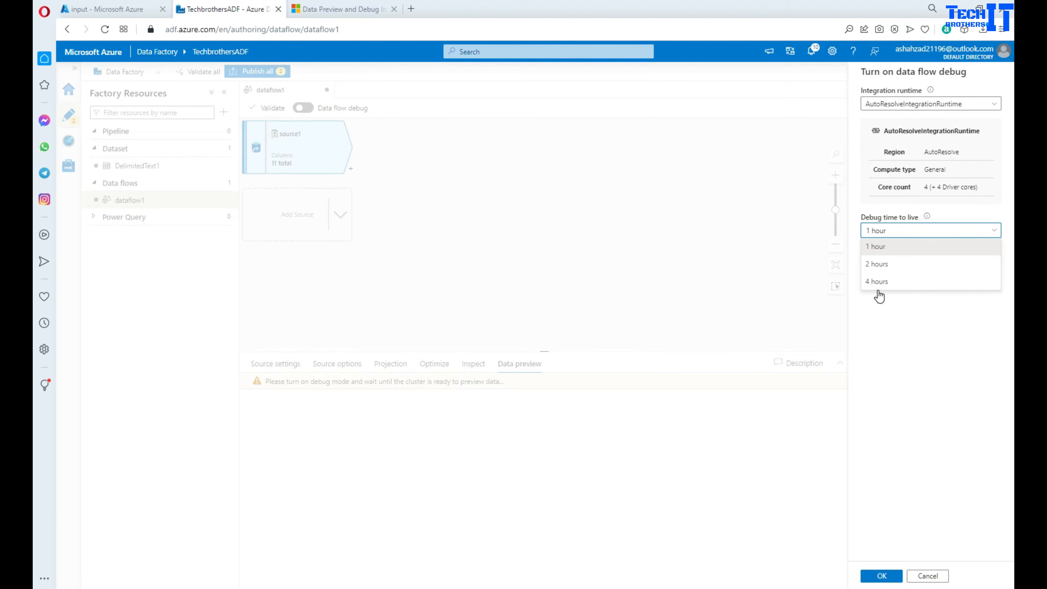
click(890, 310)
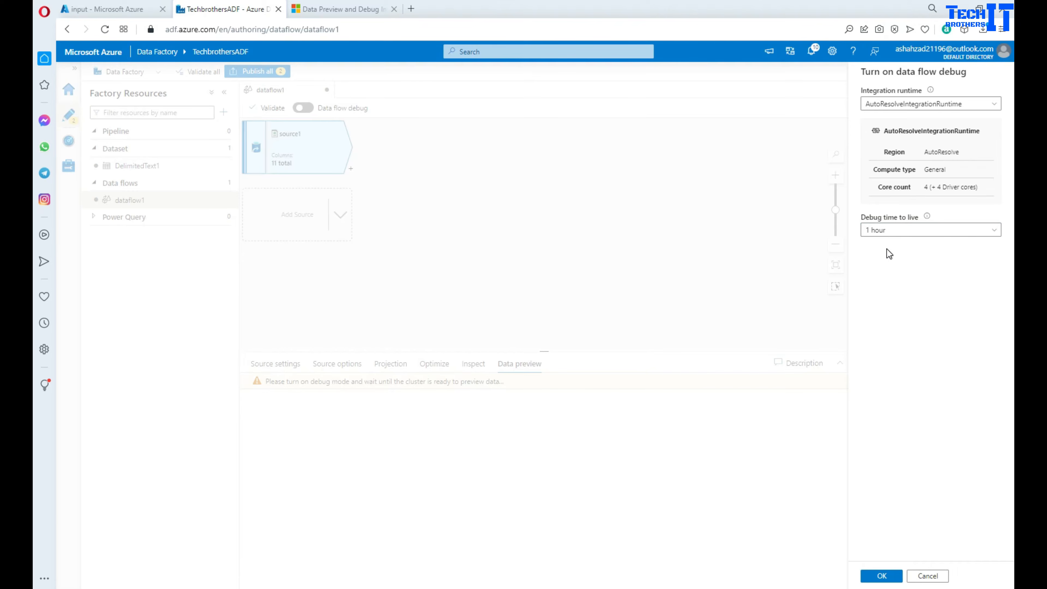
mouse_move(928, 219)
click(880, 576)
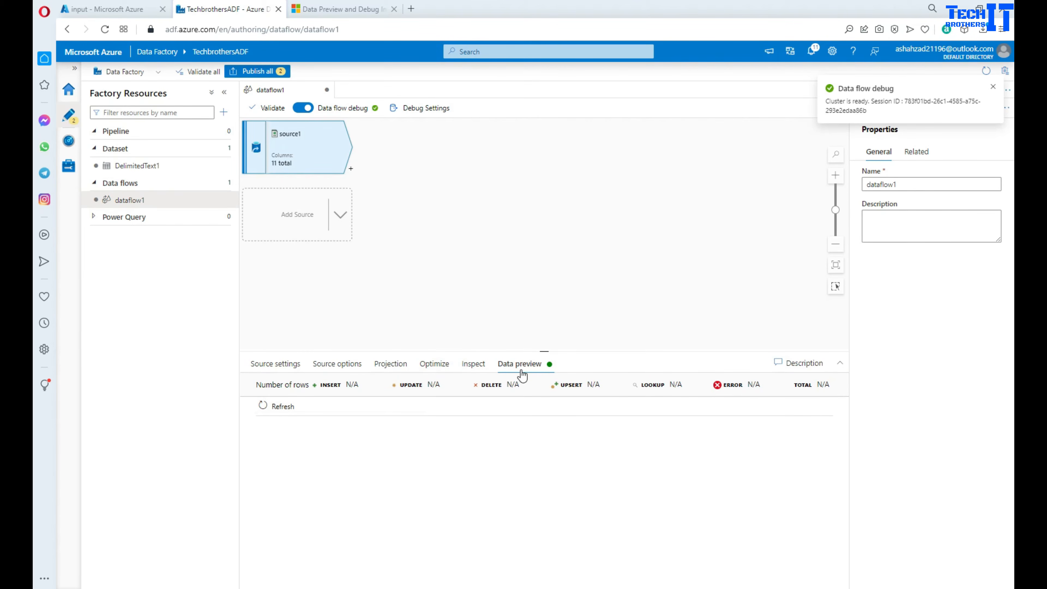
- Load the source's data preview and sort its rows by the id column in ascending order
click(277, 407)
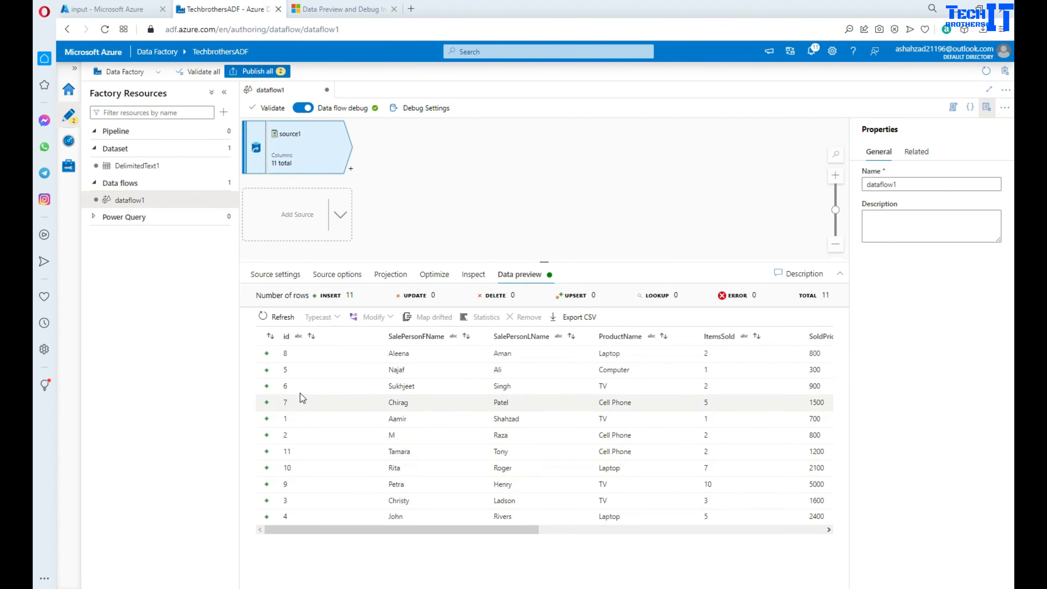
click(297, 336)
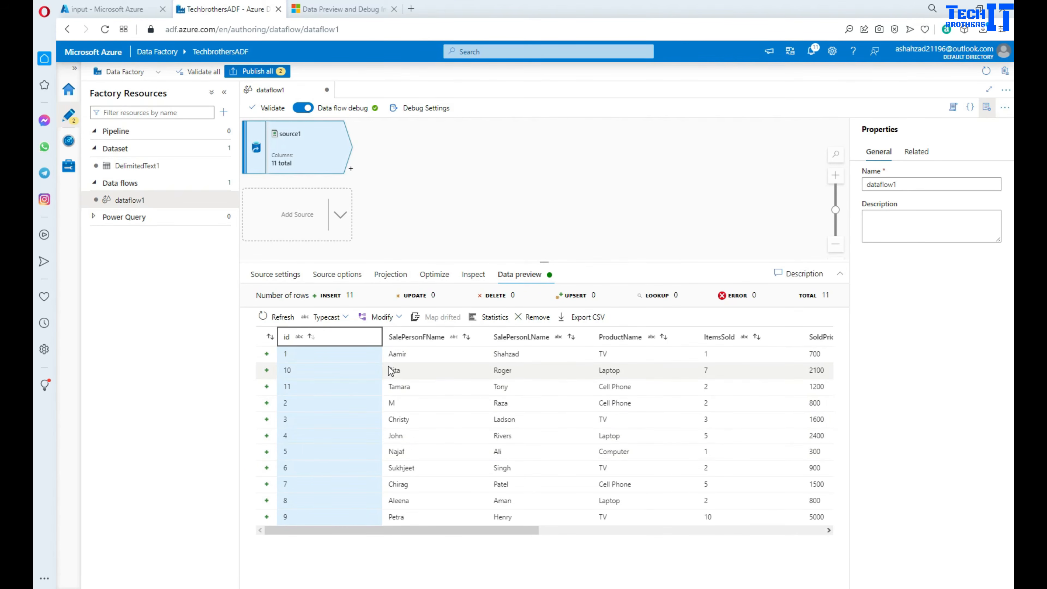
- Sort the preview rows by SalePersonFName in descending order and export the sorted preview data as a CSV file
click(425, 338)
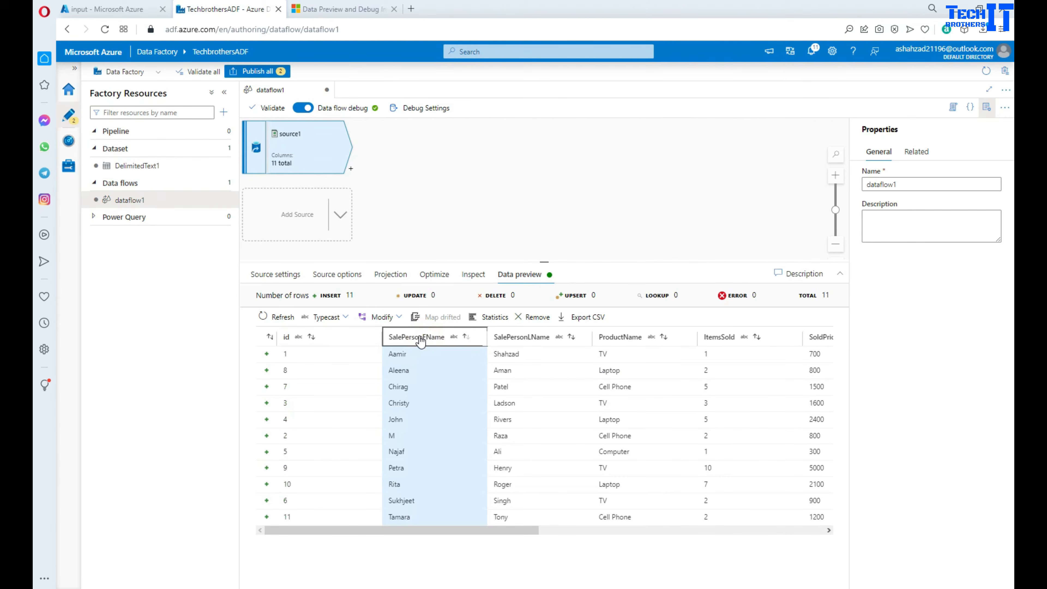
click(411, 338)
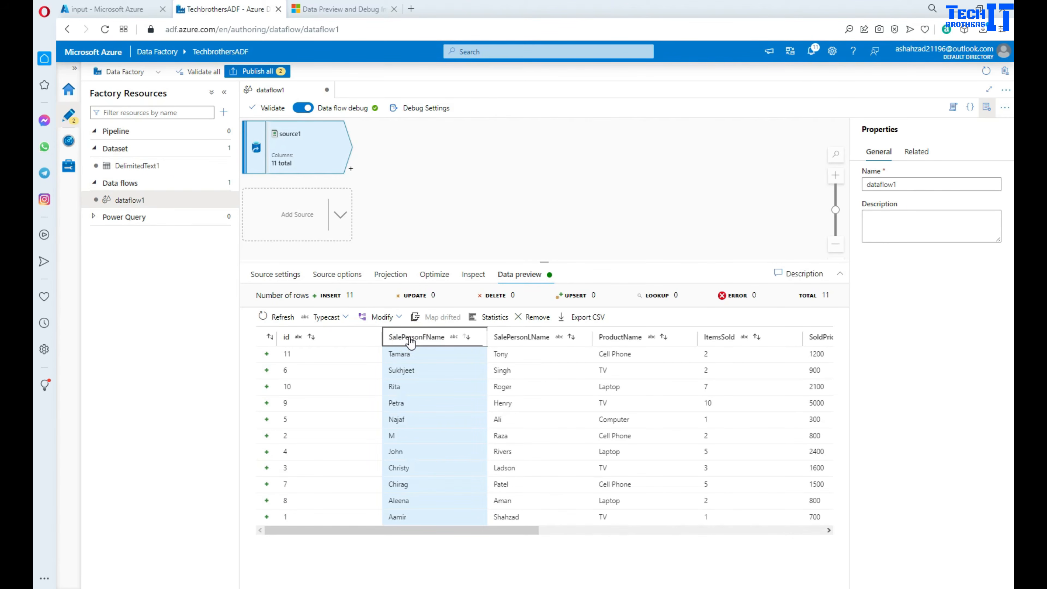
click(410, 340)
click(411, 341)
click(588, 316)
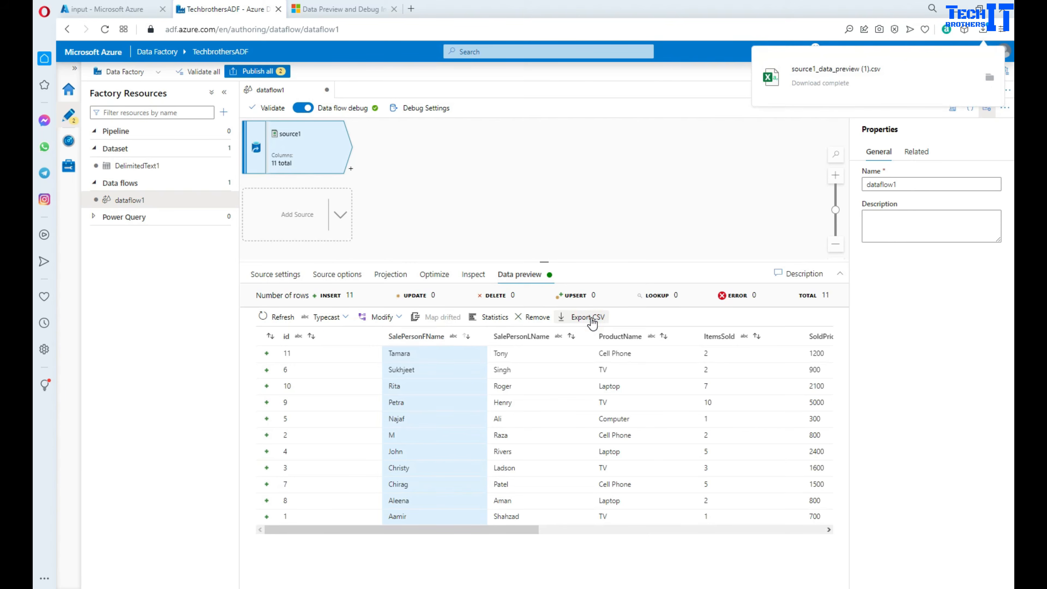
- Open the downloaded source1_data_preview (1).csv in Excel, fit all column widths to their contents, and check the SalePersonFName sort order
click(812, 80)
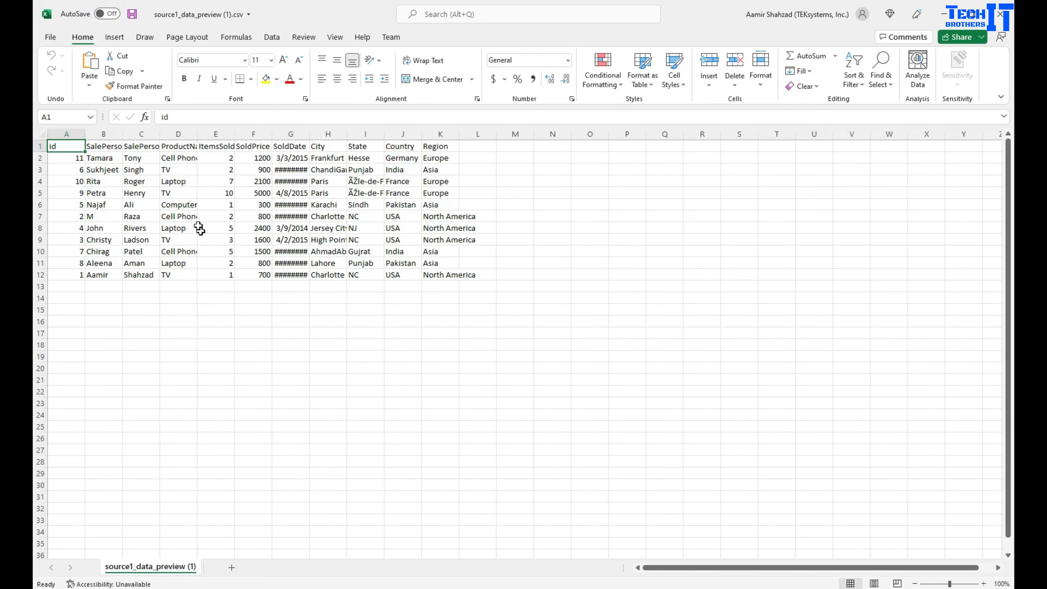
click(40, 135)
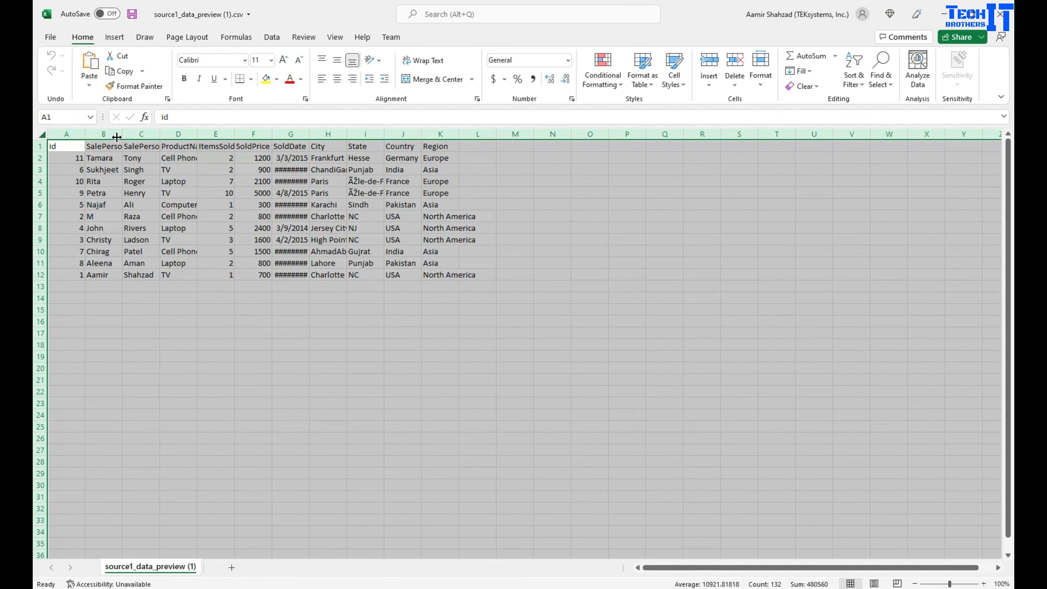
double_click(83, 133)
click(388, 158)
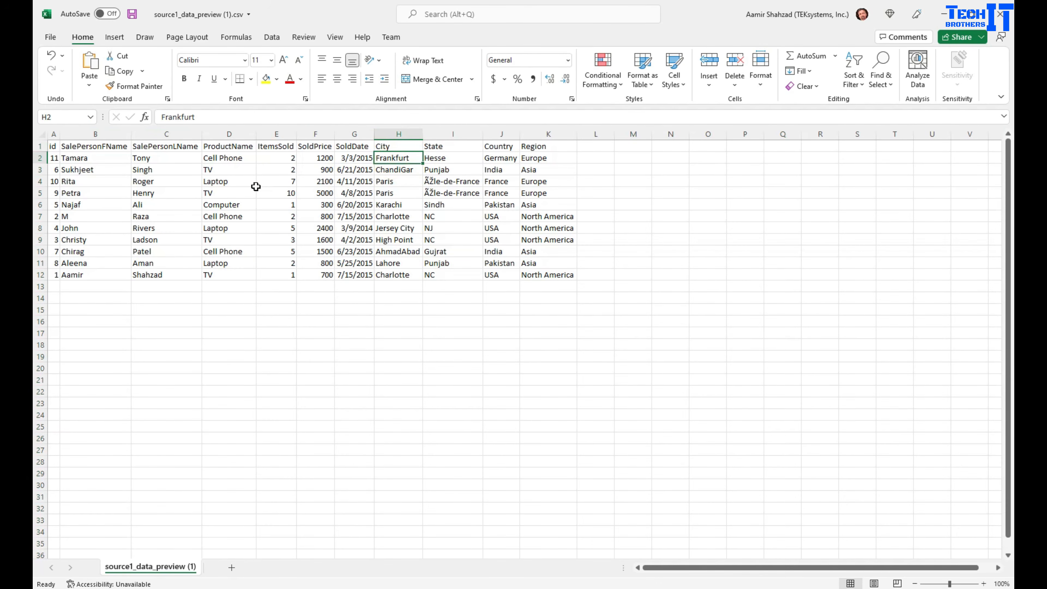
click(82, 142)
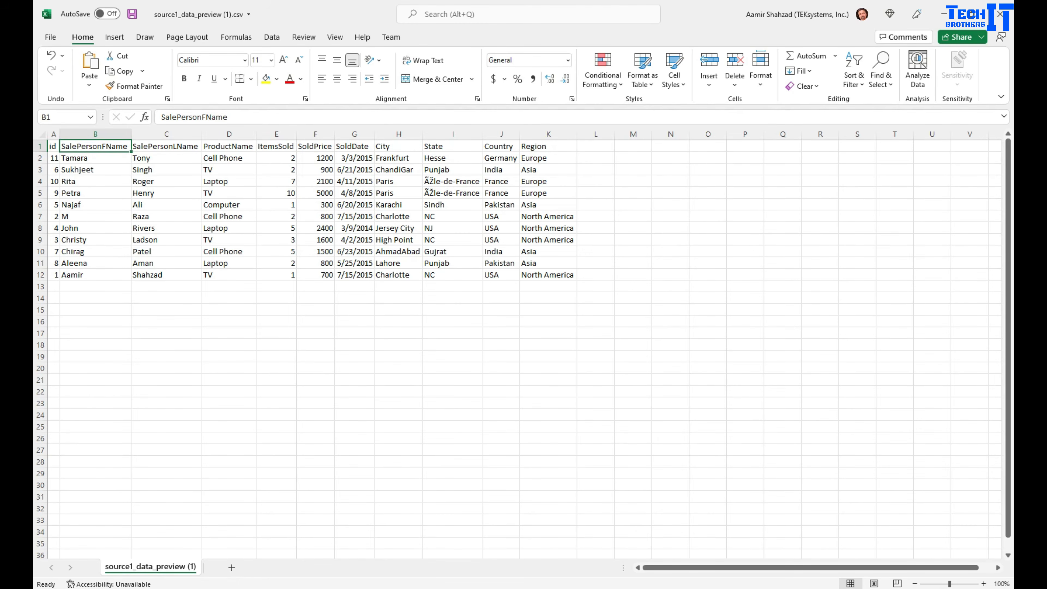
- Return to Data Factory in the browser and restart data flow debug with AutoResolveIntegrationRuntime and a 1 hour debug time to live
click(584, 588)
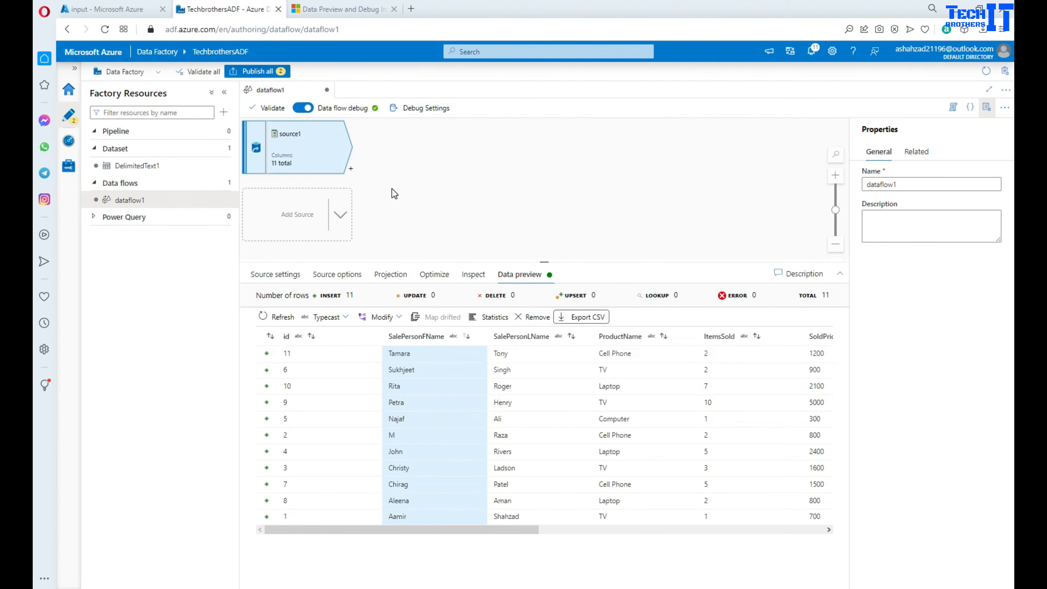
click(303, 108)
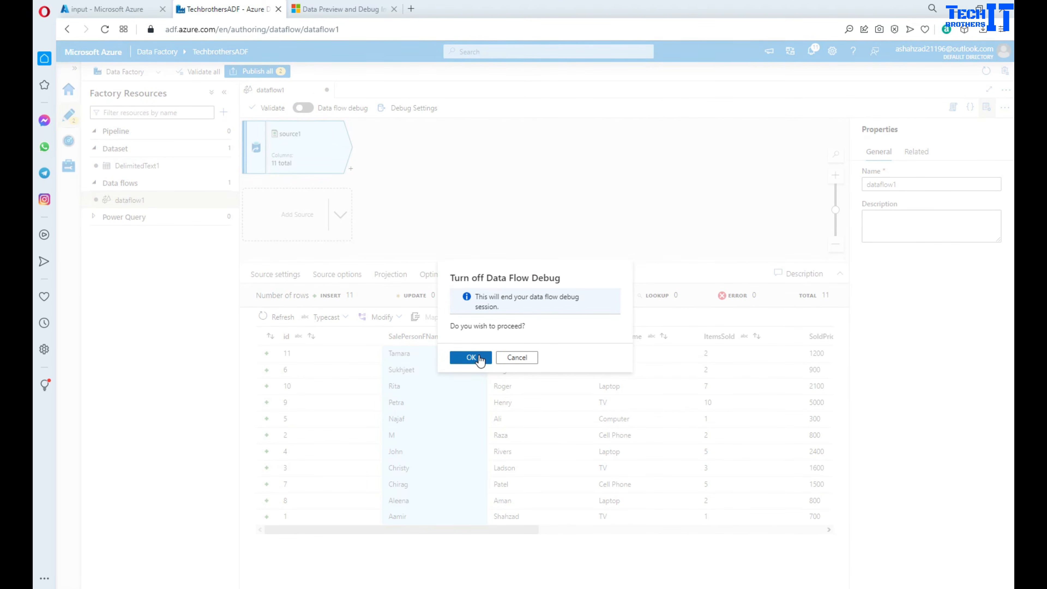
click(479, 358)
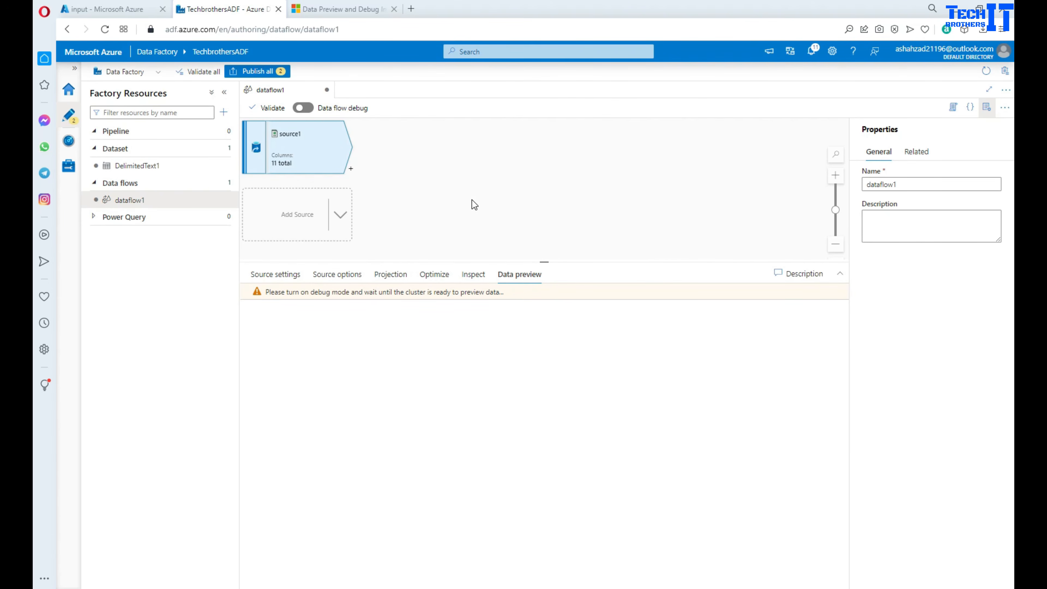
click(306, 108)
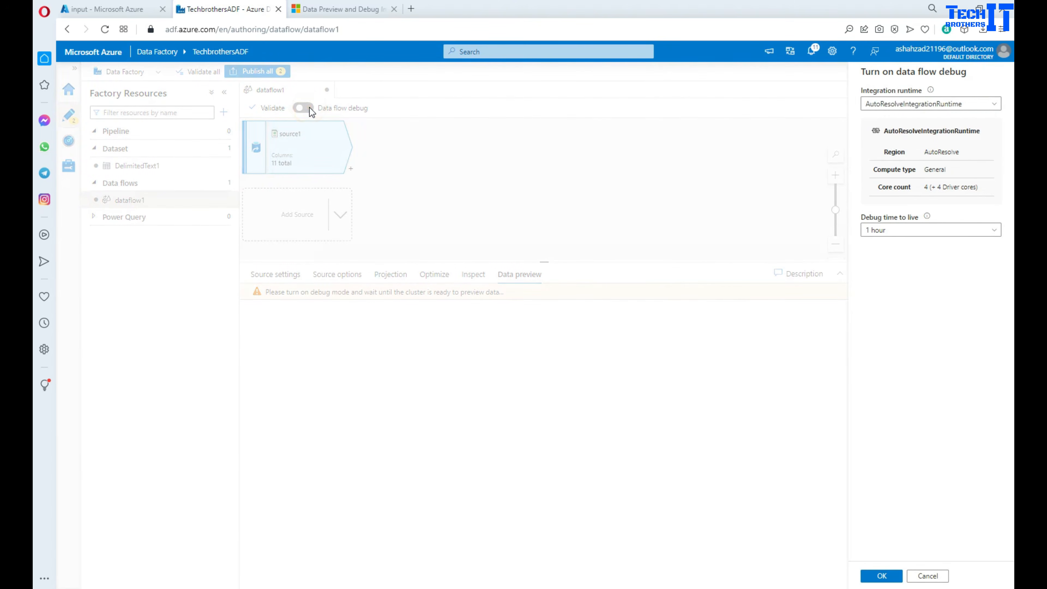
click(882, 575)
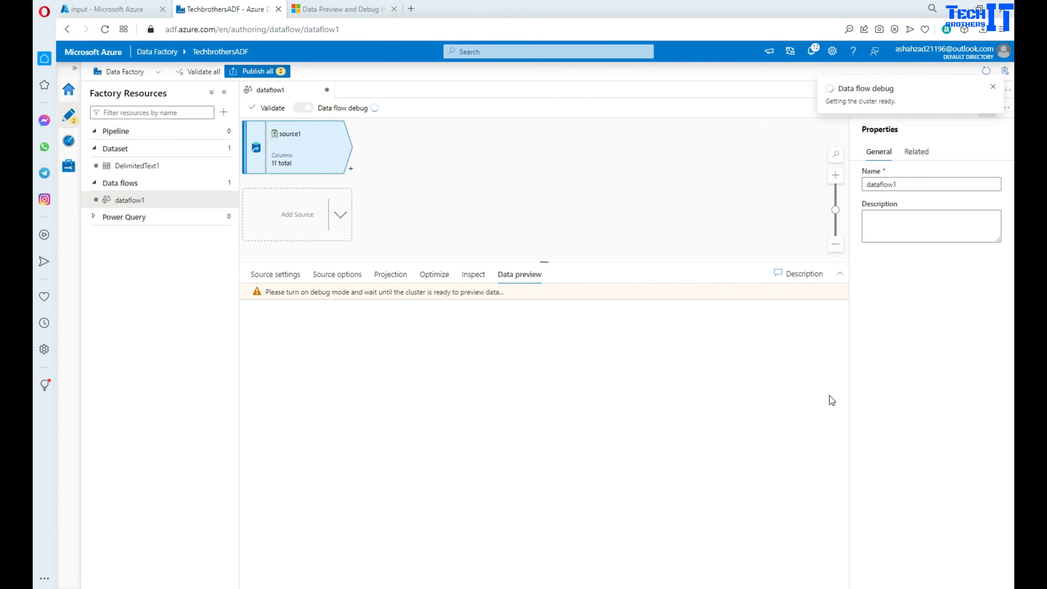